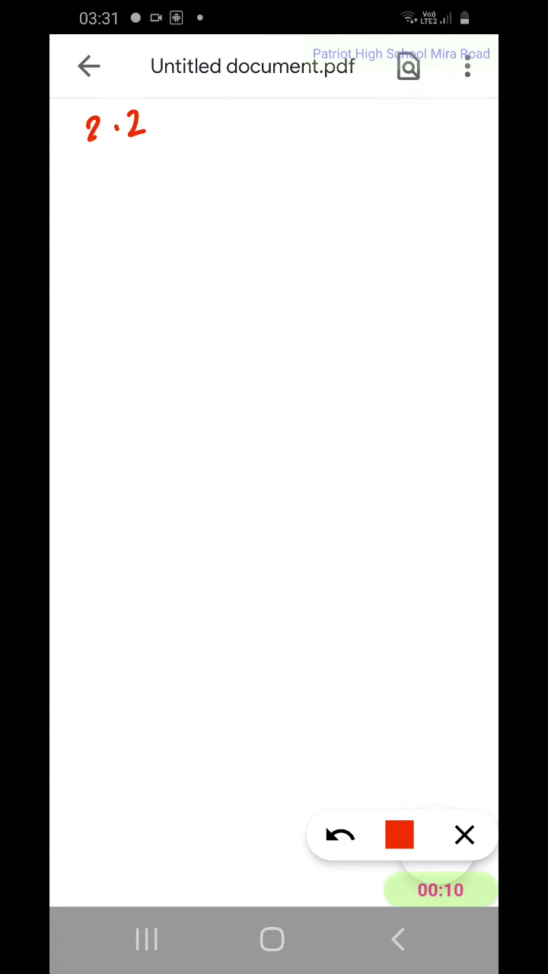
Step: Handwrite '1(c) 6x − 2/x = 1' in red beneath the 2.2 heading
mouse_move(64, 162)
mouse_down()
mouse_move(67, 187)
mouse_move(81, 206)
mouse_up()
mouse_move(105, 166)
mouse_down()
mouse_move(90, 190)
mouse_move(102, 210)
mouse_up()
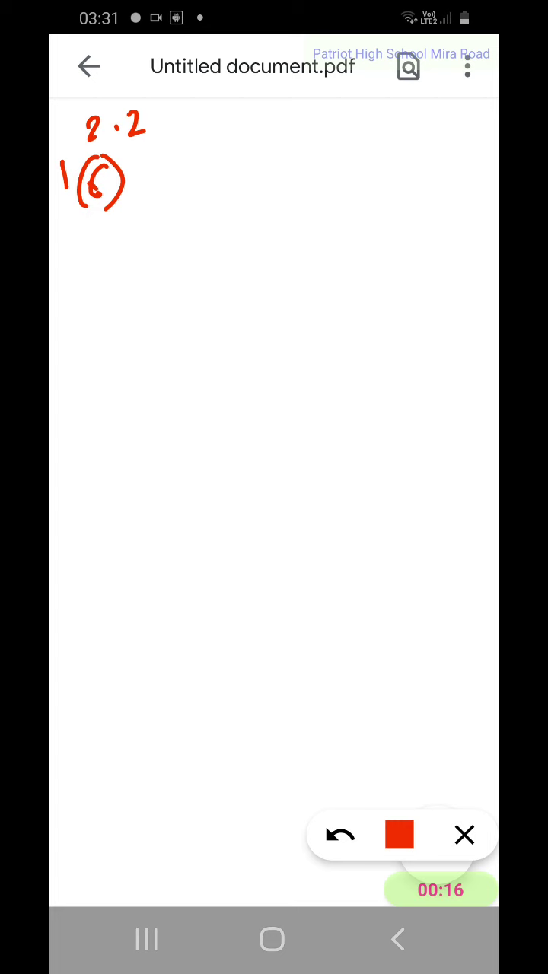
mouse_move(157, 163)
mouse_down()
mouse_move(137, 203)
mouse_move(176, 184)
mouse_move(158, 204)
mouse_move(242, 190)
mouse_up()
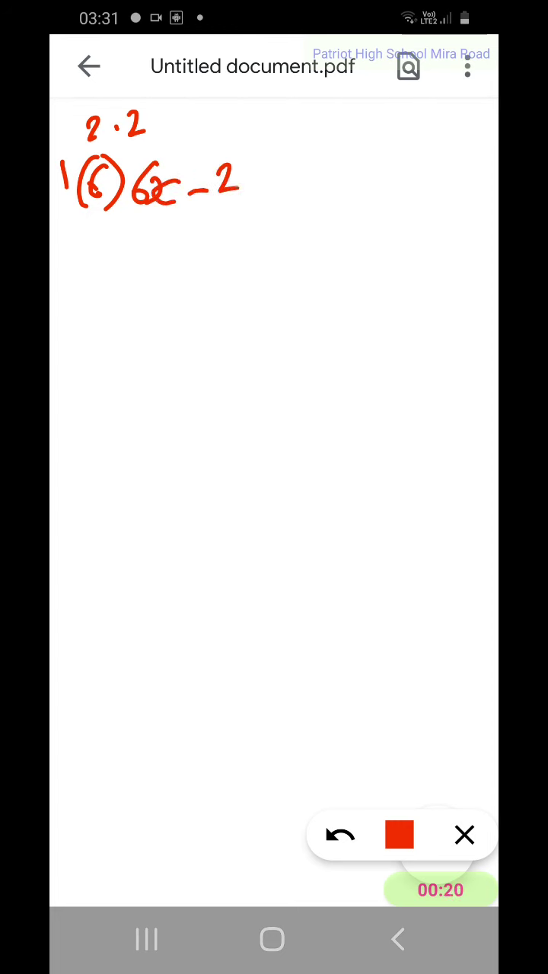
mouse_move(210, 206)
mouse_down()
mouse_move(251, 197)
mouse_move(207, 232)
mouse_up()
click(223, 215)
drag(250, 210, 231, 222)
mouse_move(231, 222)
mouse_down()
mouse_move(251, 230)
mouse_move(295, 174)
mouse_move(295, 182)
mouse_move(318, 191)
mouse_up()
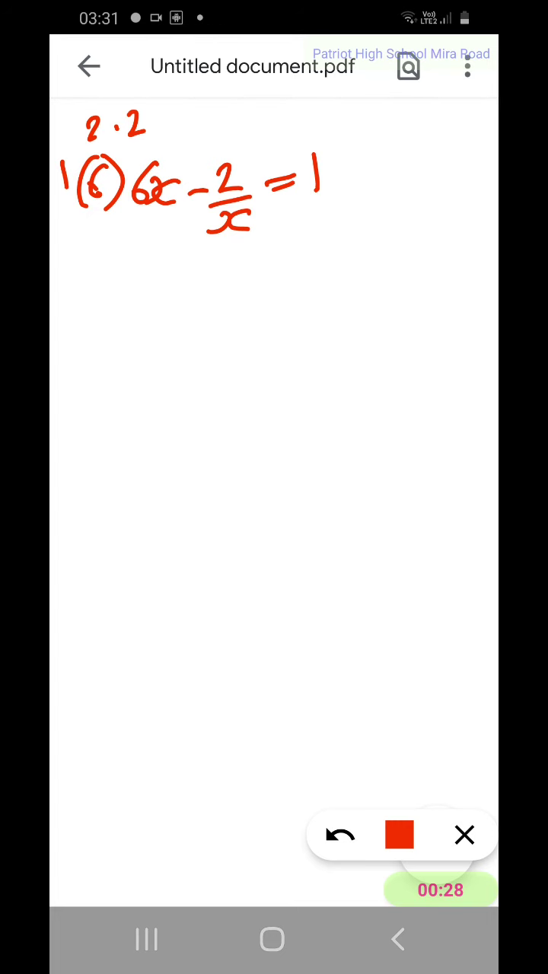
click(84, 257)
Step: Write '∴ 6x² − 2 = x' on the line below the equation
click(76, 271)
click(99, 268)
drag(150, 245, 134, 268)
mouse_move(145, 258)
mouse_down()
mouse_move(156, 262)
mouse_move(151, 283)
mouse_move(162, 266)
mouse_move(194, 260)
mouse_move(204, 277)
mouse_move(219, 283)
mouse_move(287, 265)
mouse_up()
drag(260, 279, 295, 276)
drag(330, 254, 306, 271)
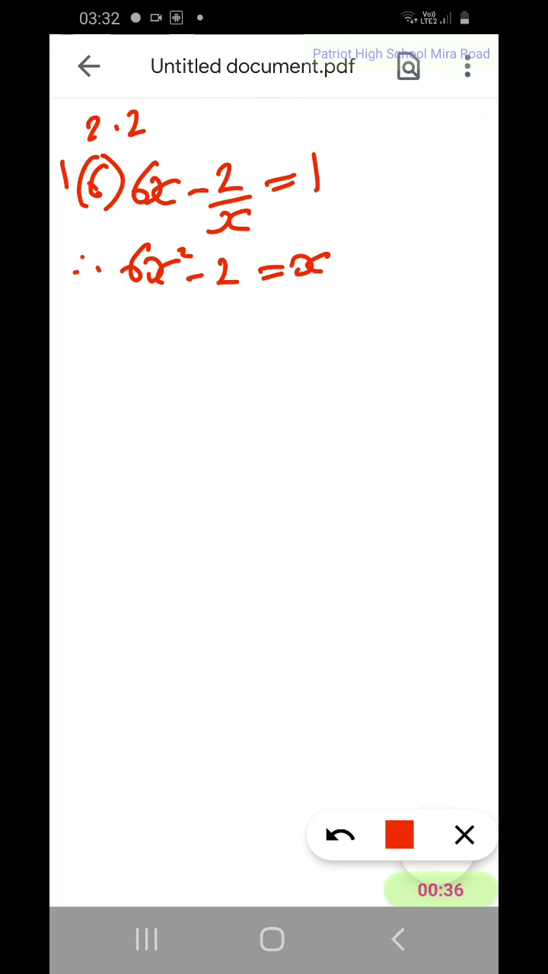
Step: Write '∴ 6x² − x − 2 = 0' on the next line
drag(70, 323, 73, 332)
drag(86, 309, 102, 334)
mouse_move(148, 305)
mouse_down()
mouse_move(135, 332)
mouse_move(140, 337)
mouse_move(145, 327)
mouse_move(181, 327)
mouse_move(192, 306)
mouse_move(202, 312)
mouse_move(221, 342)
mouse_up()
mouse_move(253, 315)
mouse_down()
mouse_move(234, 339)
mouse_move(279, 326)
mouse_up()
mouse_move(281, 308)
mouse_down()
mouse_move(308, 339)
mouse_move(338, 312)
mouse_move(339, 323)
mouse_move(360, 310)
mouse_up()
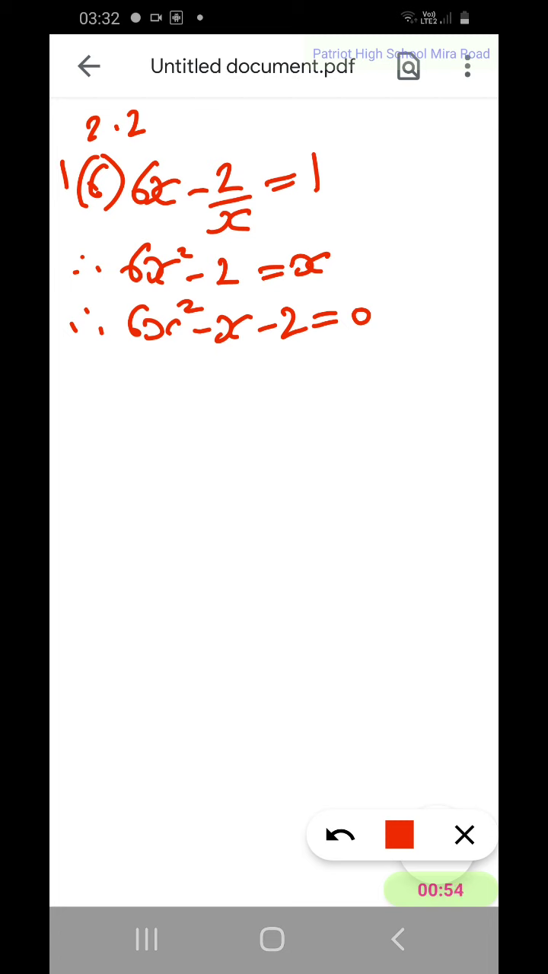
Step: Draw a divider beside the equations and write 6×2 = −12 in the side column
drag(404, 159, 384, 186)
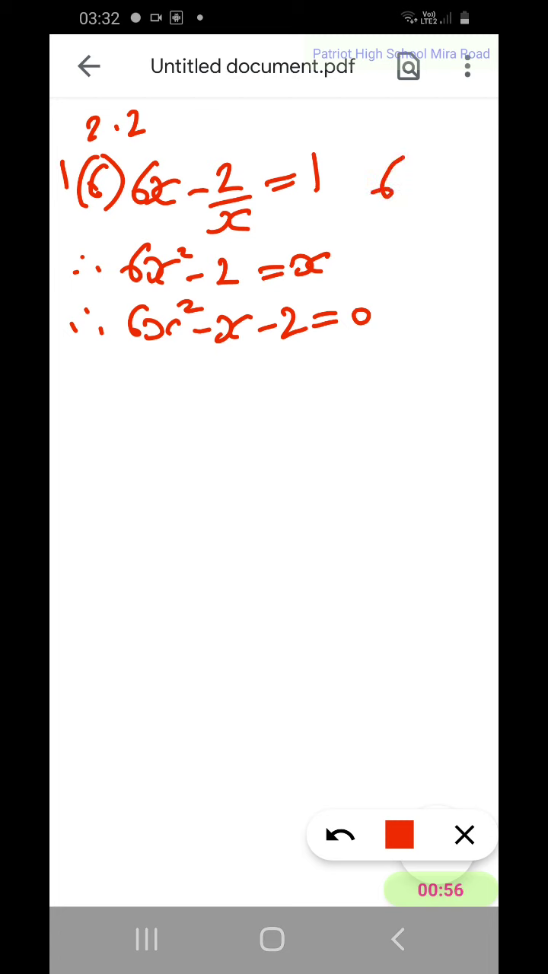
drag(345, 134, 388, 350)
mouse_move(393, 182)
mouse_down()
mouse_move(415, 201)
mouse_move(396, 210)
mouse_move(419, 195)
mouse_move(440, 193)
mouse_up()
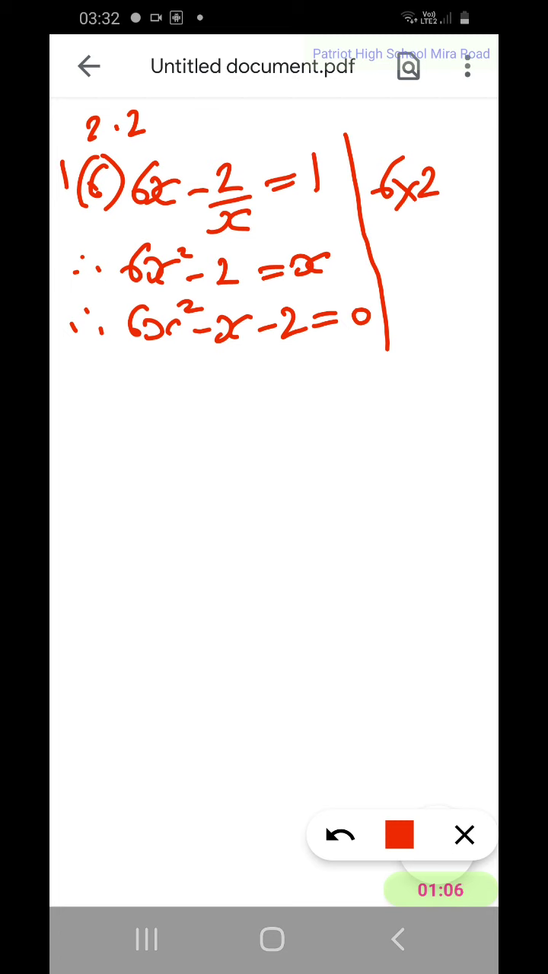
mouse_move(398, 227)
mouse_down()
mouse_move(420, 222)
mouse_move(416, 231)
mouse_move(445, 219)
mouse_up()
drag(454, 205, 457, 238)
drag(459, 211, 485, 230)
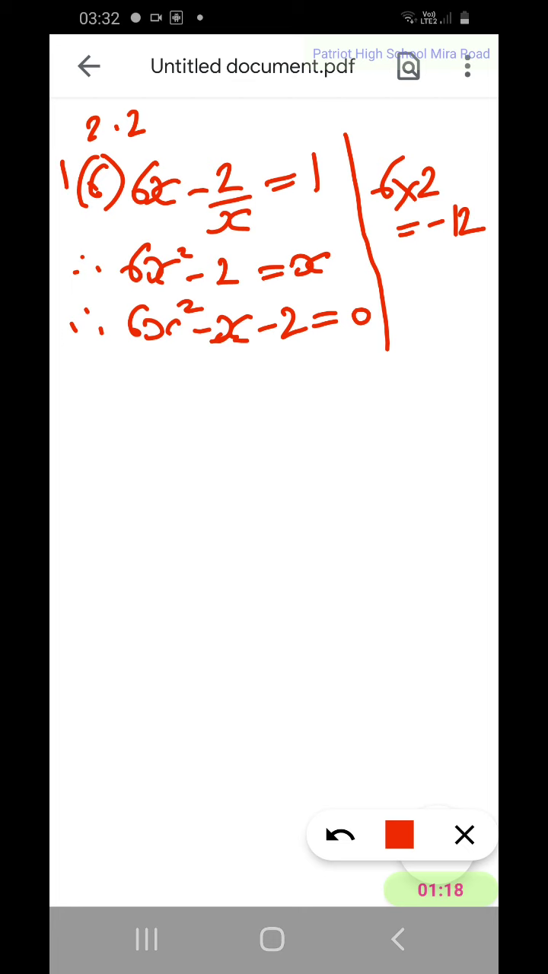
Step: Write factors 3 and −4 summing to −1, then strike through the −x term
mouse_move(392, 268)
mouse_down()
mouse_move(397, 281)
mouse_move(389, 295)
mouse_up()
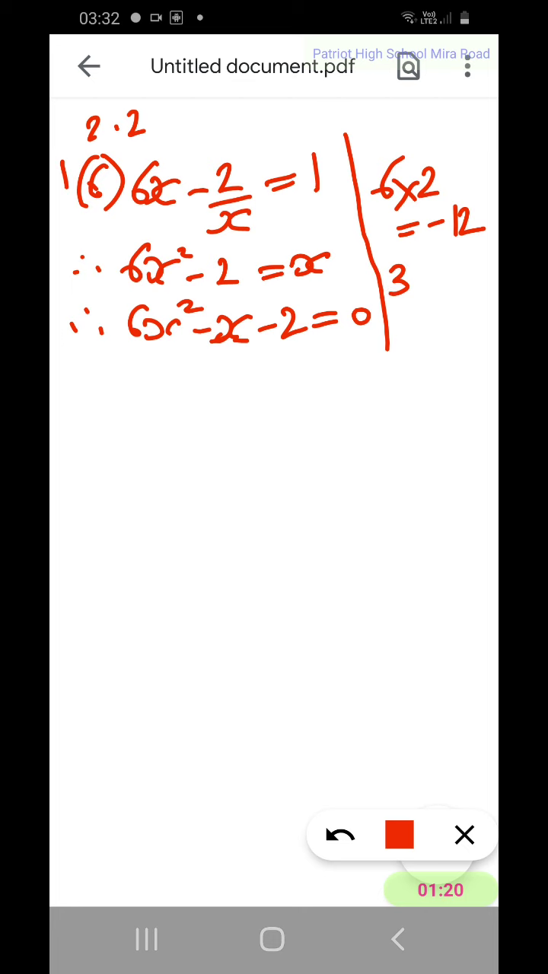
mouse_move(459, 263)
mouse_down()
mouse_move(474, 286)
mouse_move(461, 309)
mouse_up()
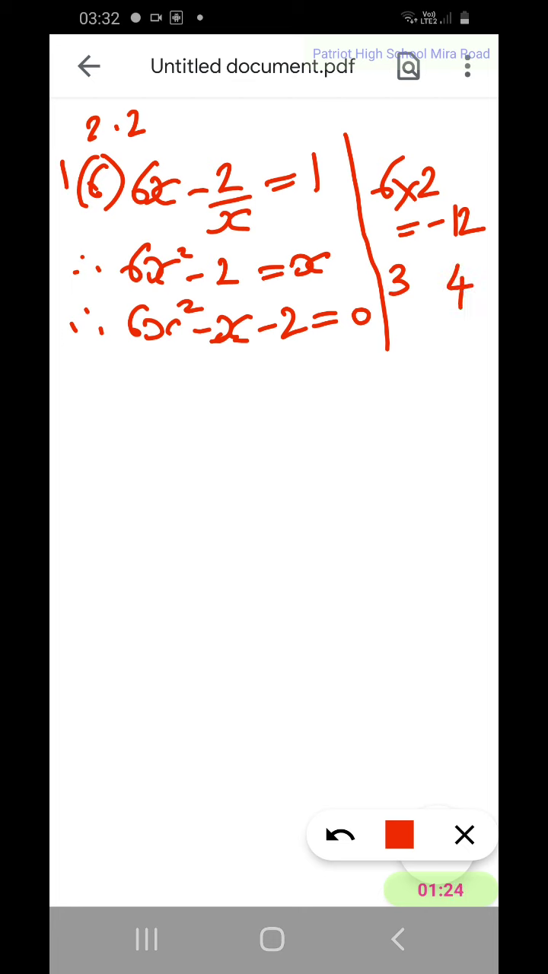
mouse_move(403, 264)
mouse_down()
mouse_move(449, 236)
mouse_move(448, 267)
mouse_up()
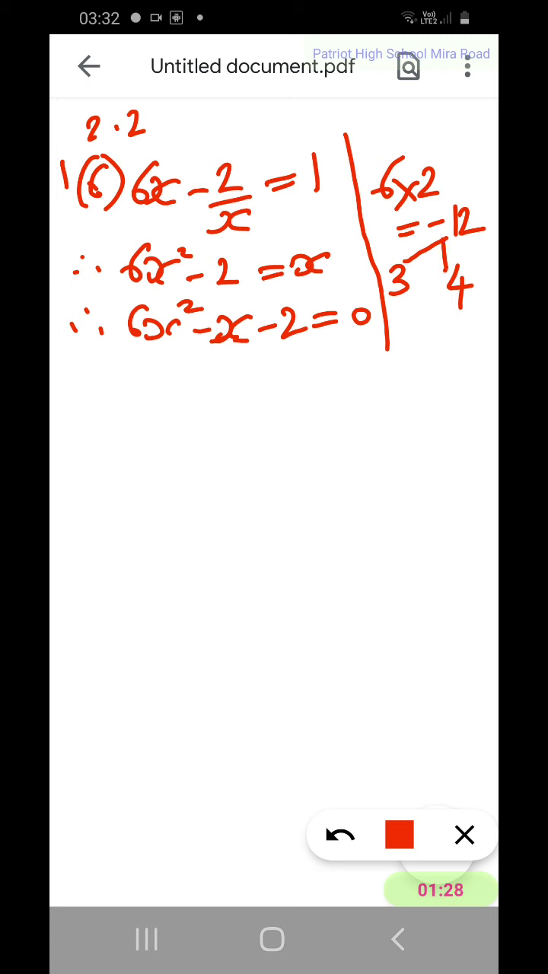
mouse_move(403, 347)
mouse_down()
mouse_move(432, 341)
mouse_move(442, 332)
mouse_move(441, 355)
mouse_up()
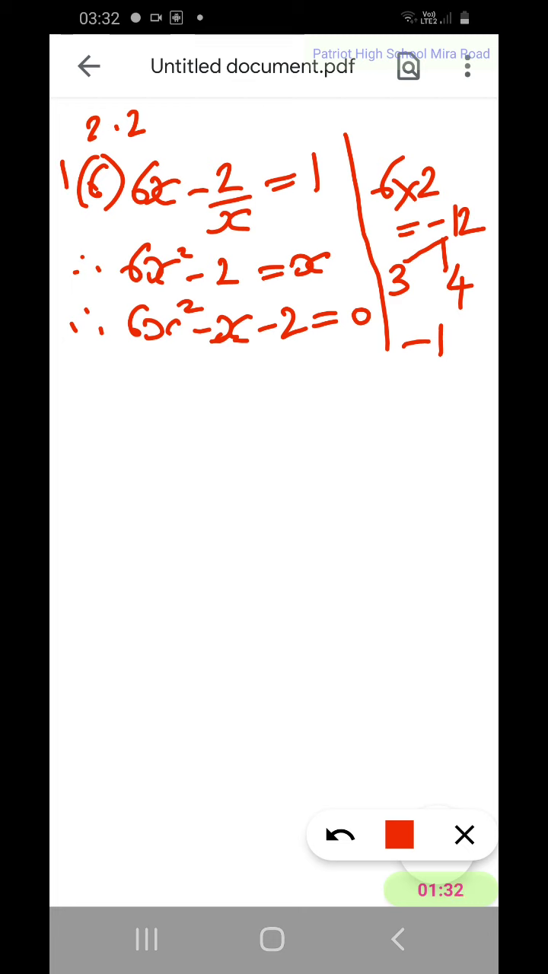
drag(423, 285, 441, 284)
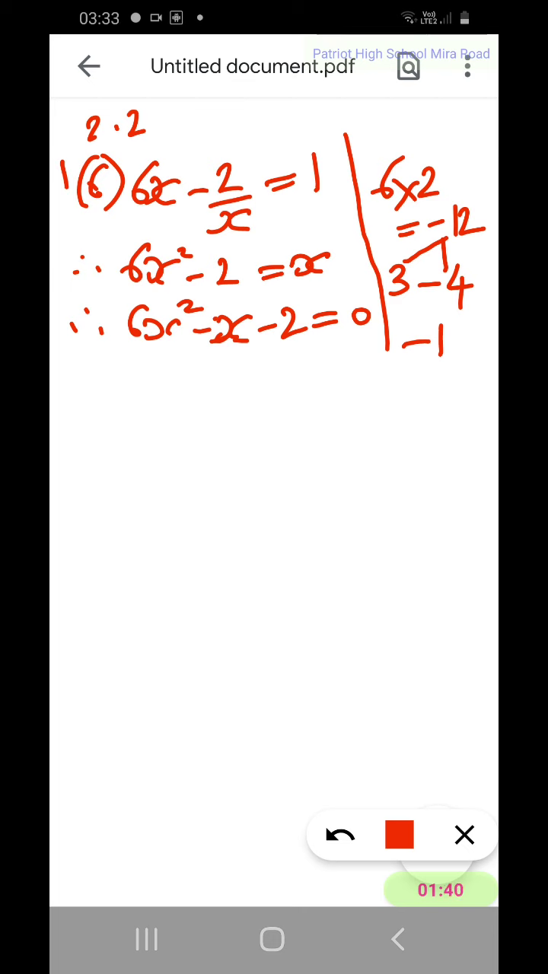
drag(227, 319, 210, 346)
Step: Write '∴ 6x² − 4x + 3x − 2 = 0' on a new line
click(59, 396)
click(72, 381)
drag(84, 395, 84, 407)
mouse_move(127, 363)
mouse_down()
mouse_move(114, 366)
mouse_move(109, 388)
mouse_move(133, 394)
mouse_move(136, 381)
mouse_move(128, 390)
mouse_up()
mouse_move(146, 360)
mouse_down()
mouse_move(156, 355)
mouse_move(190, 380)
mouse_move(212, 380)
mouse_move(201, 400)
mouse_move(207, 392)
mouse_move(251, 391)
mouse_move(268, 375)
mouse_up()
mouse_move(266, 364)
mouse_down()
mouse_move(277, 374)
mouse_move(267, 391)
mouse_move(324, 384)
mouse_move(324, 389)
mouse_move(316, 379)
mouse_move(317, 396)
mouse_move(338, 395)
mouse_move(369, 379)
mouse_move(379, 386)
mouse_move(412, 377)
mouse_move(398, 373)
mouse_up()
click(395, 377)
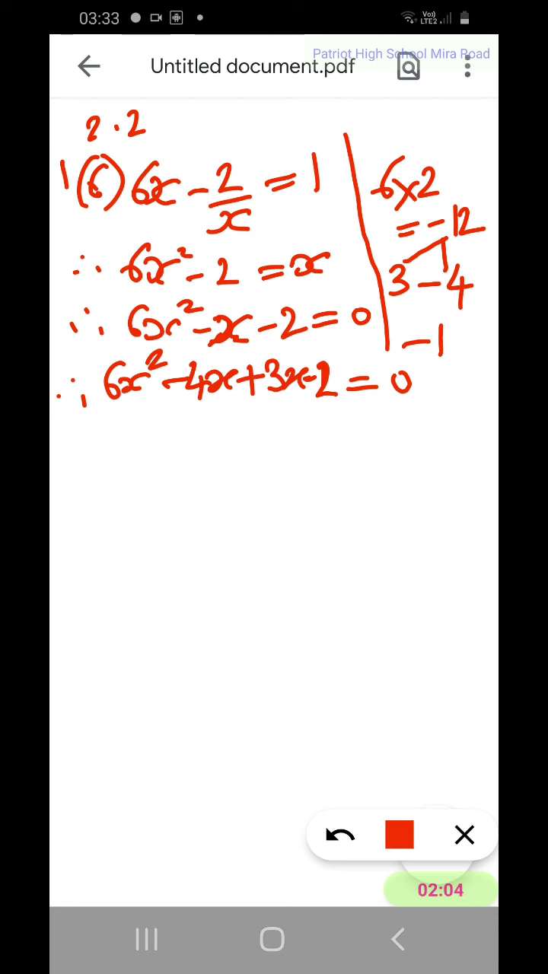
Step: Underline 6x² − 4x and 3x − 2, then begin the next line '∴ 2x('
drag(104, 409, 218, 404)
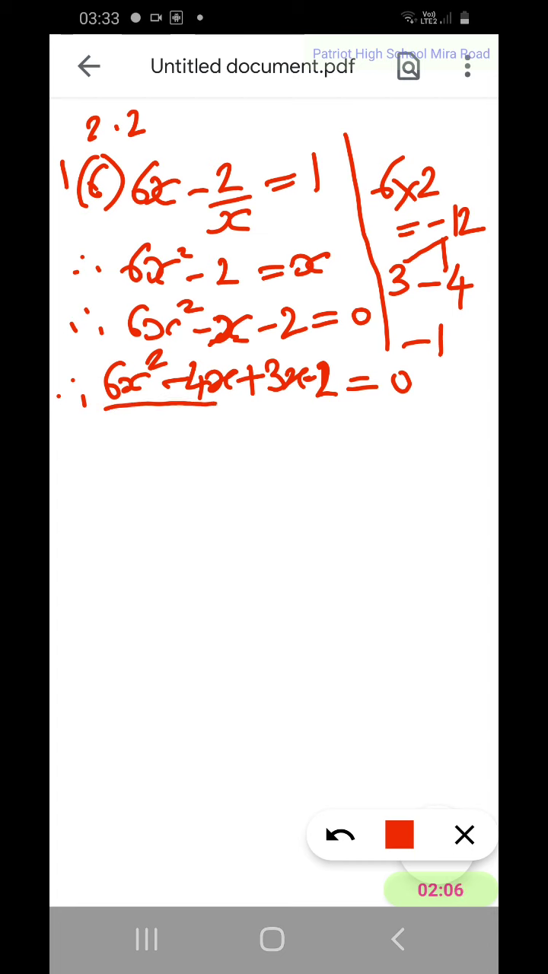
drag(269, 408, 333, 404)
click(59, 449)
click(71, 435)
click(86, 450)
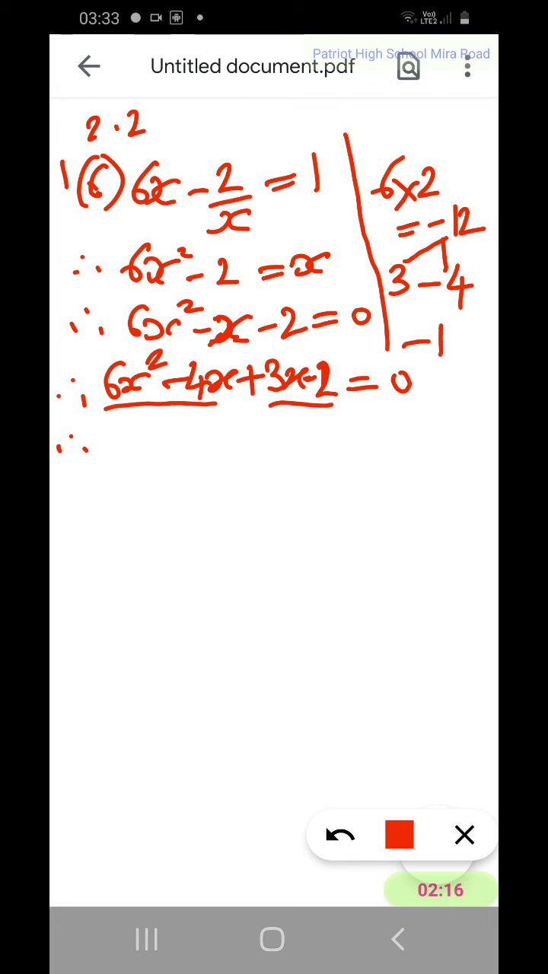
click(119, 402)
click(105, 441)
mouse_move(102, 433)
mouse_down()
mouse_move(105, 452)
mouse_move(130, 455)
mouse_move(144, 440)
mouse_move(150, 454)
mouse_move(161, 419)
mouse_move(164, 470)
mouse_up()
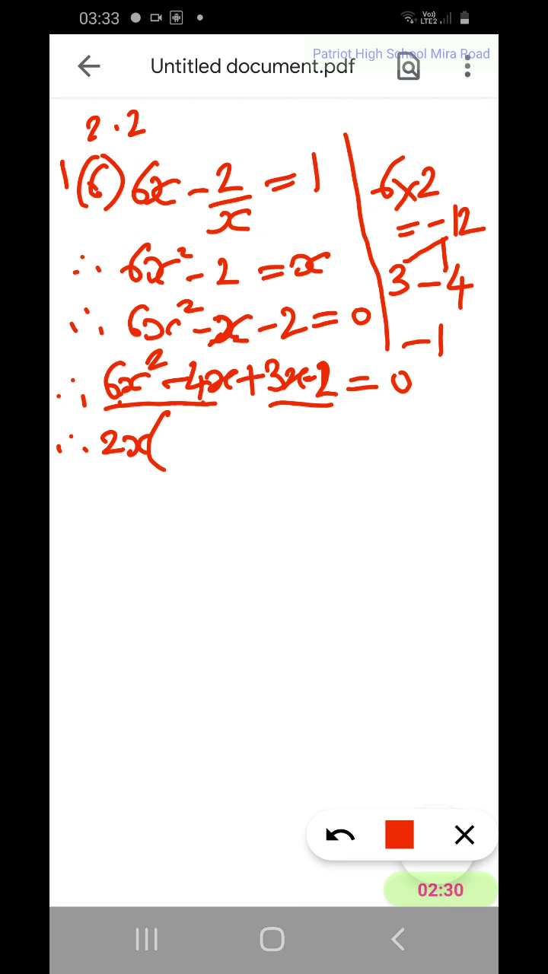
Step: Complete the line as 2x(3x − 2) + 1(3x − 2) = 0
mouse_move(164, 430)
mouse_down()
mouse_move(165, 438)
mouse_move(175, 438)
mouse_move(166, 455)
mouse_move(191, 456)
mouse_move(220, 432)
mouse_move(193, 459)
mouse_move(238, 438)
mouse_move(226, 455)
mouse_up()
drag(227, 454, 246, 452)
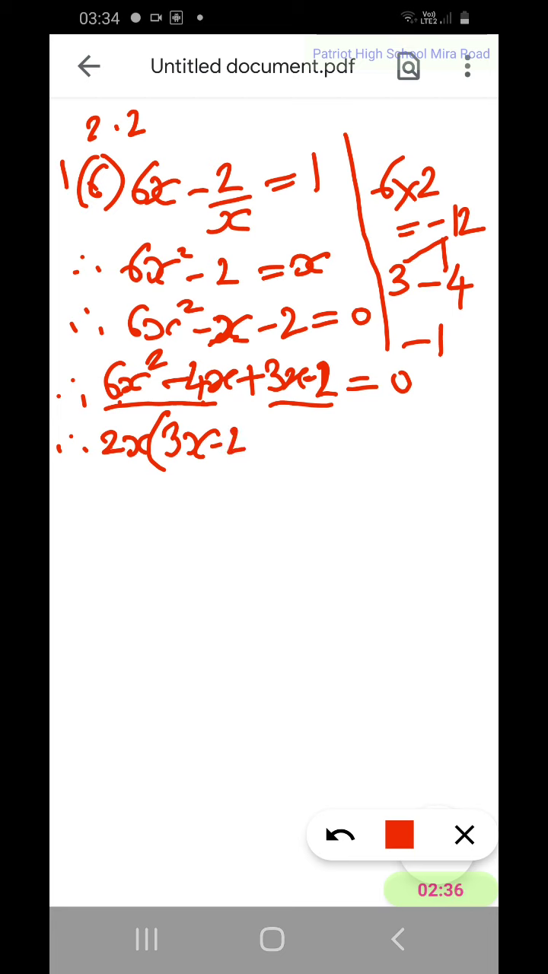
click(183, 448)
click(207, 461)
mouse_move(228, 415)
mouse_down()
mouse_move(253, 435)
mouse_move(243, 470)
mouse_up()
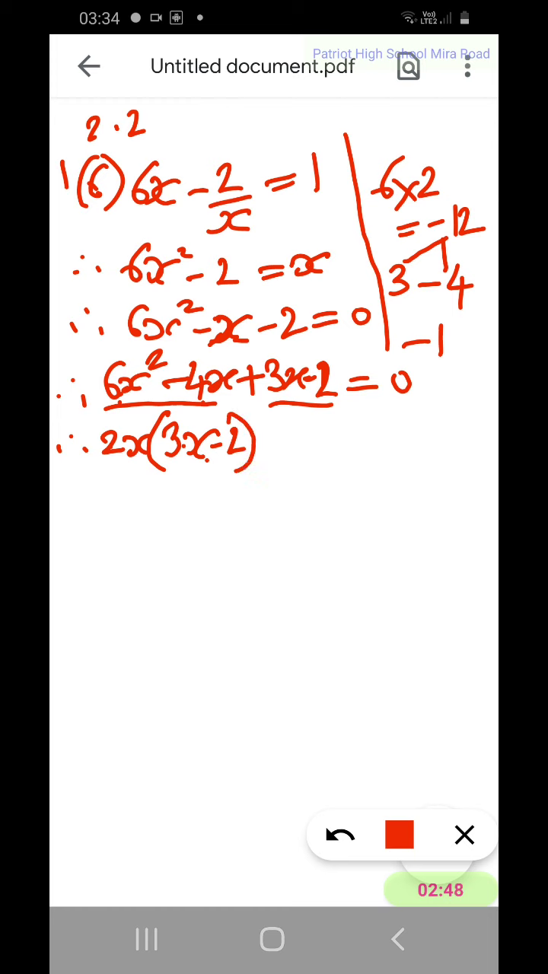
mouse_move(270, 427)
mouse_down()
mouse_move(271, 454)
mouse_move(284, 437)
mouse_move(314, 466)
mouse_move(324, 435)
mouse_move(314, 453)
mouse_move(341, 447)
mouse_move(339, 454)
mouse_move(369, 438)
mouse_move(371, 449)
mouse_move(384, 449)
mouse_up()
mouse_move(379, 411)
mouse_down()
mouse_move(391, 428)
mouse_move(378, 465)
mouse_move(422, 434)
mouse_up()
mouse_move(404, 444)
mouse_down()
mouse_move(438, 447)
mouse_move(451, 431)
mouse_up()
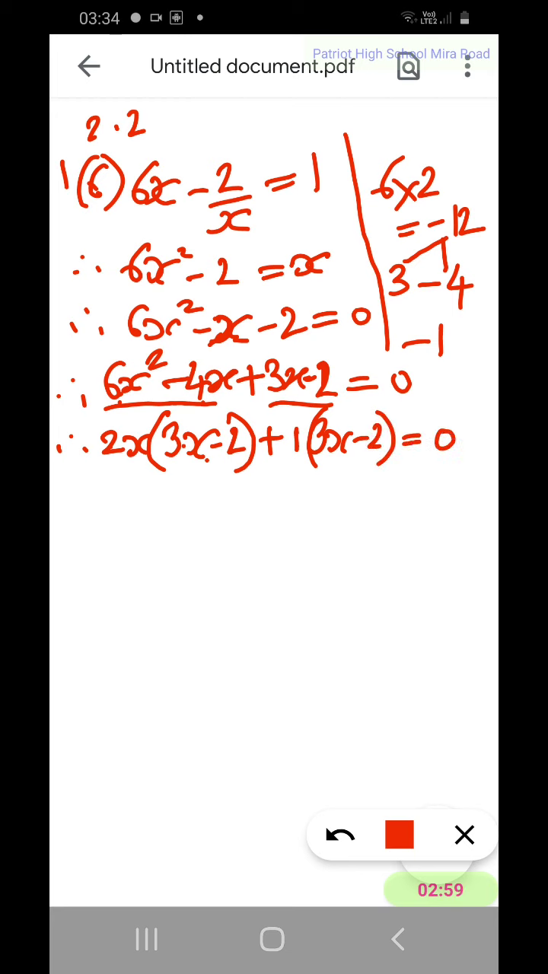
Step: Underline both (3x − 2) groups and add a ∴ for the next line
mouse_move(156, 462)
mouse_down()
mouse_move(197, 472)
mouse_move(230, 470)
mouse_up()
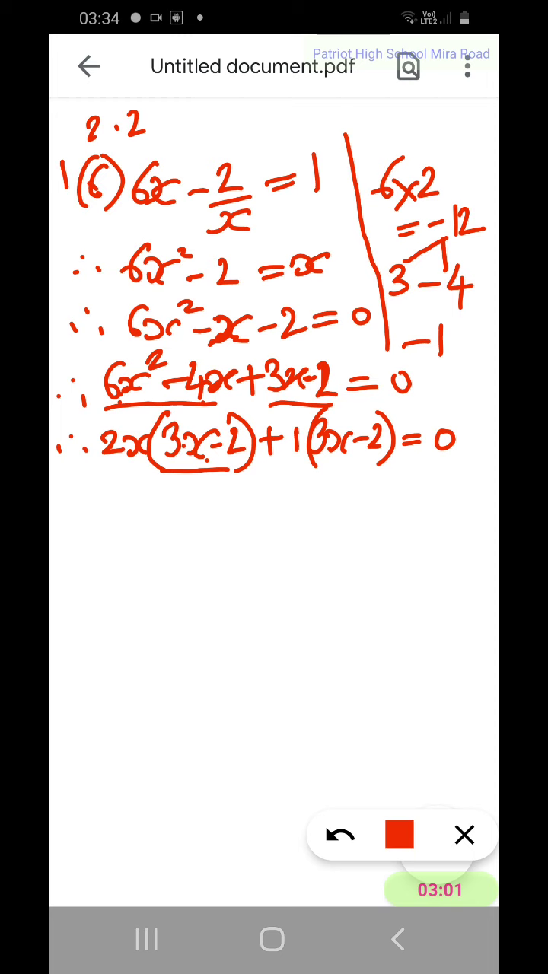
drag(310, 468, 369, 462)
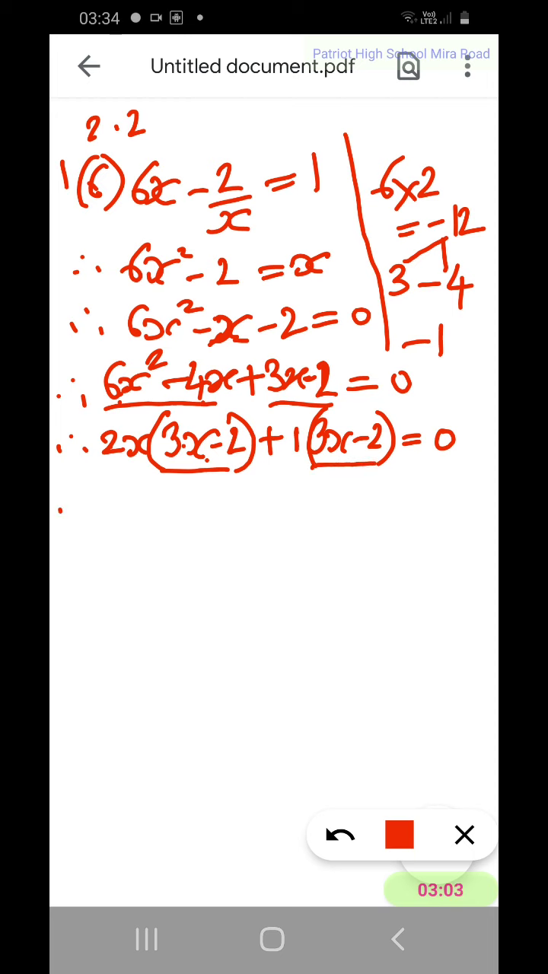
click(72, 496)
drag(88, 506, 90, 514)
Step: Write the factorised form (3x − 2)(2x + 1) = 0
mouse_move(128, 481)
mouse_down()
mouse_move(118, 527)
mouse_move(140, 496)
mouse_move(134, 516)
mouse_move(182, 515)
mouse_move(219, 502)
mouse_move(228, 513)
mouse_move(262, 514)
mouse_move(247, 528)
mouse_up()
drag(318, 471, 379, 469)
mouse_move(280, 475)
mouse_down()
mouse_move(262, 510)
mouse_move(277, 533)
mouse_move(282, 496)
mouse_move(273, 519)
mouse_move(286, 521)
mouse_move(297, 508)
mouse_move(309, 520)
mouse_move(330, 517)
mouse_up()
mouse_move(316, 508)
mouse_down()
mouse_move(340, 503)
mouse_move(351, 515)
mouse_move(347, 533)
mouse_up()
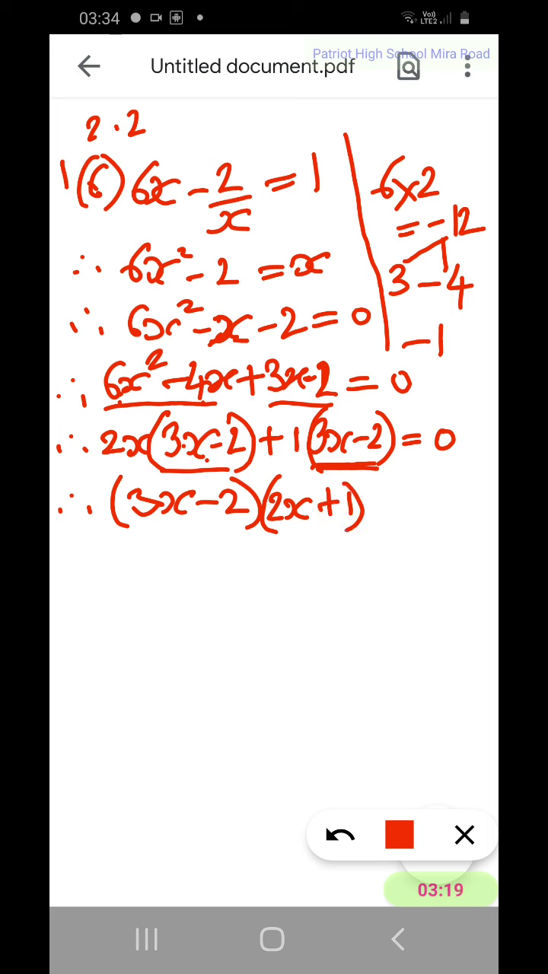
mouse_move(380, 502)
mouse_down()
mouse_move(408, 502)
mouse_move(397, 511)
mouse_move(428, 519)
mouse_move(439, 498)
mouse_up()
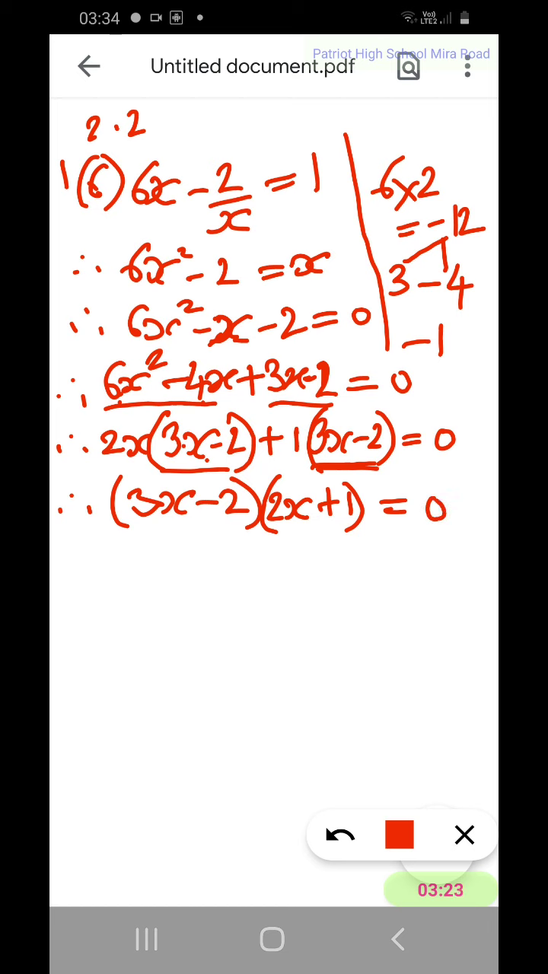
Step: Write '∴ 3x − 2 = 0 or 2x + 1 = 0' and a ∴ for the solutions line
mouse_move(86, 564)
mouse_down()
mouse_move(91, 571)
mouse_move(118, 561)
mouse_move(113, 571)
mouse_move(151, 559)
mouse_move(140, 568)
mouse_up()
mouse_move(164, 551)
mouse_down()
mouse_move(163, 567)
mouse_move(190, 560)
mouse_up()
mouse_move(195, 548)
mouse_down()
mouse_move(199, 565)
mouse_move(219, 562)
mouse_up()
mouse_move(228, 548)
mouse_down()
mouse_move(242, 547)
mouse_move(252, 560)
mouse_up()
mouse_move(262, 549)
mouse_down()
mouse_move(294, 567)
mouse_move(307, 558)
mouse_move(319, 575)
mouse_up()
mouse_move(328, 555)
mouse_down()
mouse_move(339, 548)
mouse_move(354, 575)
mouse_move(354, 570)
mouse_move(381, 573)
mouse_move(389, 567)
mouse_up()
mouse_move(386, 554)
mouse_down()
mouse_move(387, 572)
mouse_move(401, 562)
mouse_move(411, 572)
mouse_move(450, 555)
mouse_up()
mouse_move(424, 567)
mouse_down()
mouse_move(461, 563)
mouse_move(464, 554)
mouse_up()
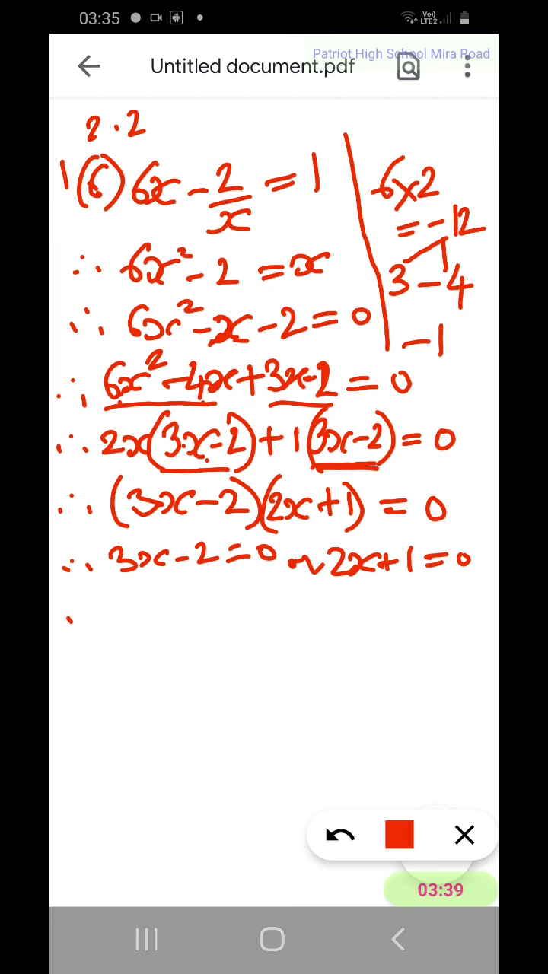
click(82, 610)
mouse_move(96, 619)
mouse_down()
mouse_move(96, 631)
mouse_move(133, 618)
mouse_move(121, 628)
mouse_up()
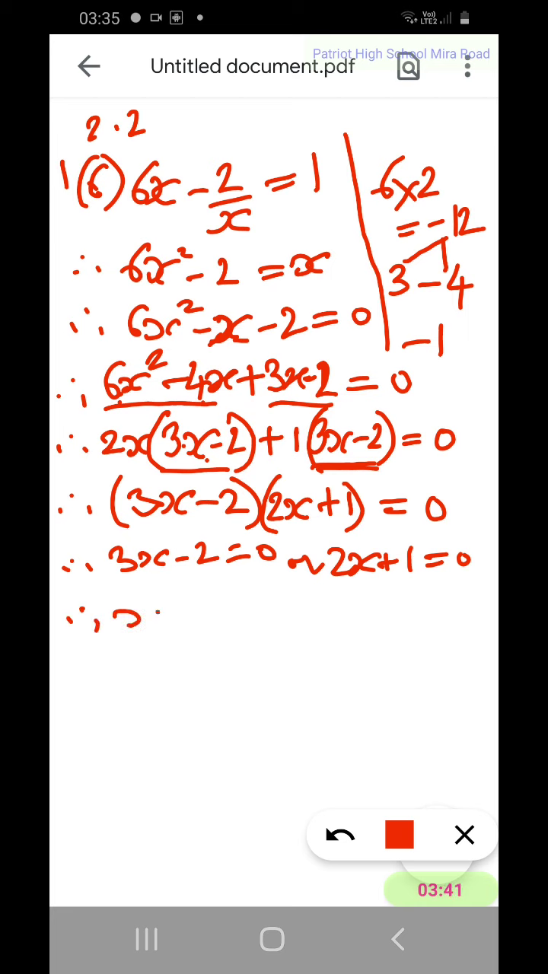
Step: Write the roots 'x = 2/3 or x = −1/2' after the final ∴
mouse_move(160, 610)
mouse_down()
mouse_move(158, 628)
mouse_move(187, 615)
mouse_up()
drag(178, 624, 194, 624)
mouse_move(227, 603)
mouse_down()
mouse_move(252, 615)
mouse_move(233, 663)
mouse_up()
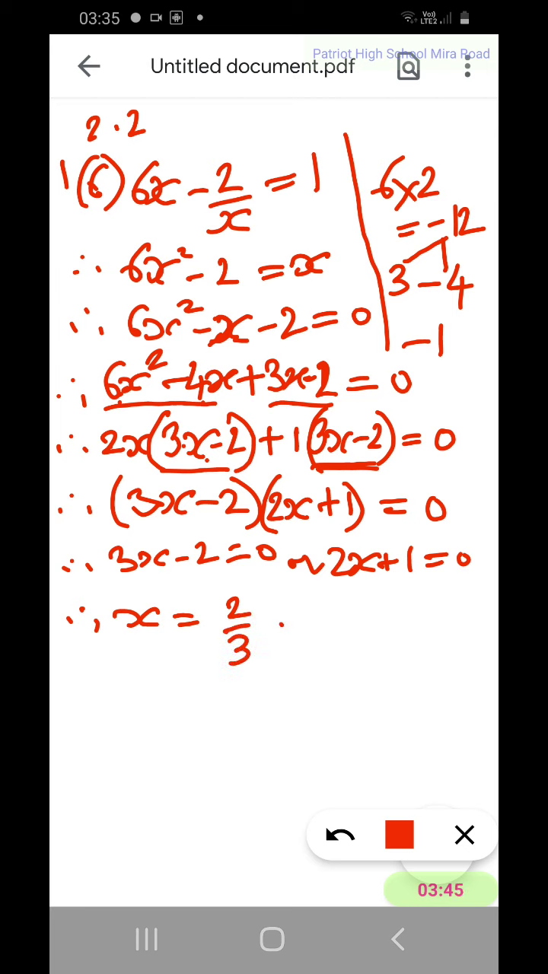
mouse_move(280, 628)
mouse_down()
mouse_move(343, 632)
mouse_move(370, 613)
mouse_move(369, 631)
mouse_move(403, 612)
mouse_up()
mouse_move(387, 623)
mouse_down()
mouse_move(455, 617)
mouse_move(457, 625)
mouse_move(441, 651)
mouse_move(457, 649)
mouse_up()
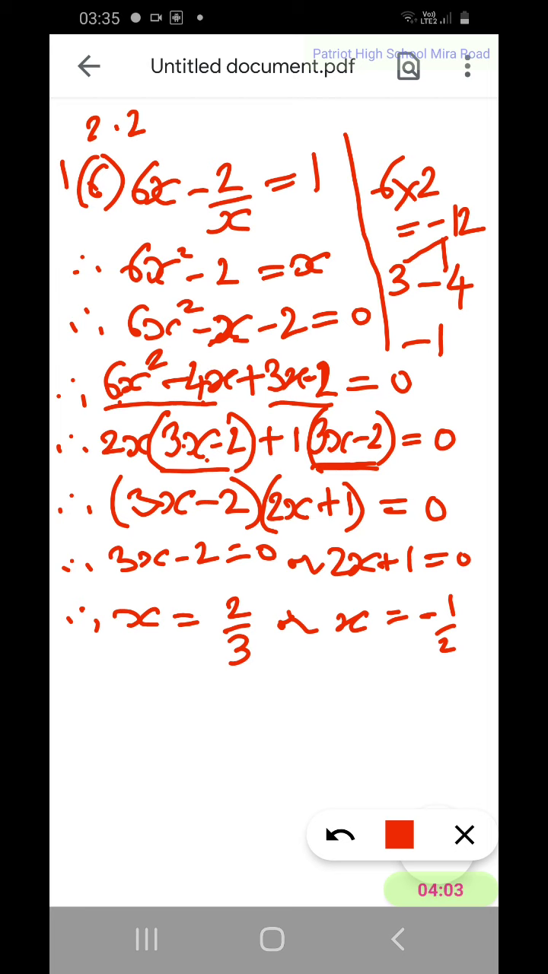
Step: Label 'Roots' below the working and list 2/3, −1/2 beneath it
mouse_move(105, 698)
mouse_down()
mouse_move(138, 719)
mouse_move(141, 731)
mouse_move(129, 766)
mouse_up()
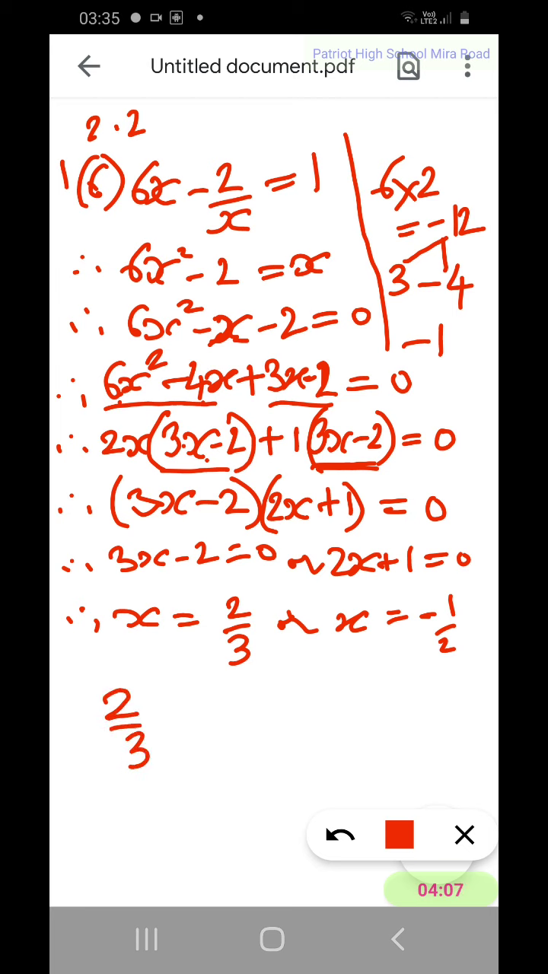
mouse_move(57, 674)
mouse_down()
mouse_move(61, 658)
mouse_move(80, 680)
mouse_move(85, 662)
mouse_move(122, 659)
mouse_move(138, 643)
mouse_up()
mouse_move(135, 644)
mouse_down()
mouse_move(134, 669)
mouse_move(162, 647)
mouse_up()
drag(163, 651, 146, 668)
mouse_move(52, 651)
mouse_down()
mouse_move(68, 647)
mouse_move(67, 657)
mouse_move(68, 648)
mouse_move(83, 656)
mouse_up()
drag(182, 732, 177, 752)
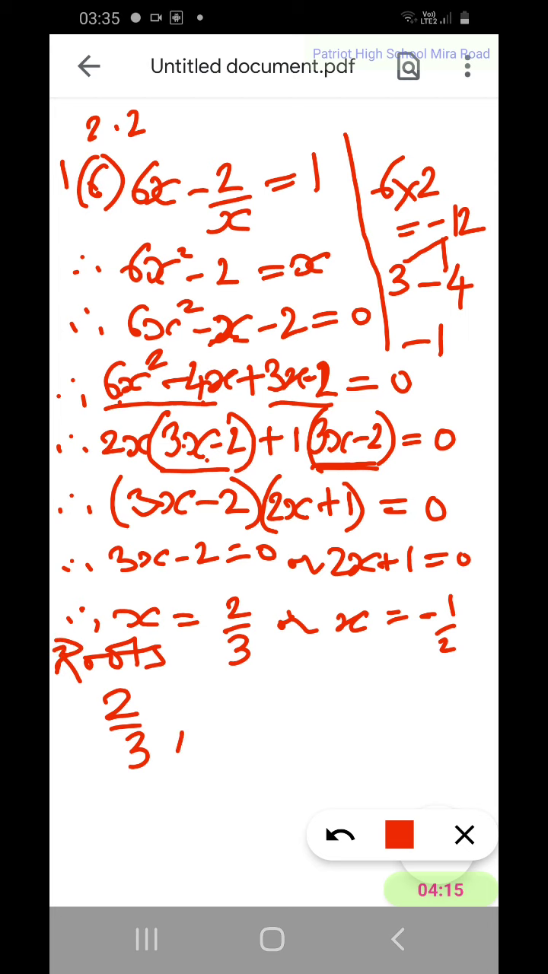
drag(221, 711, 256, 701)
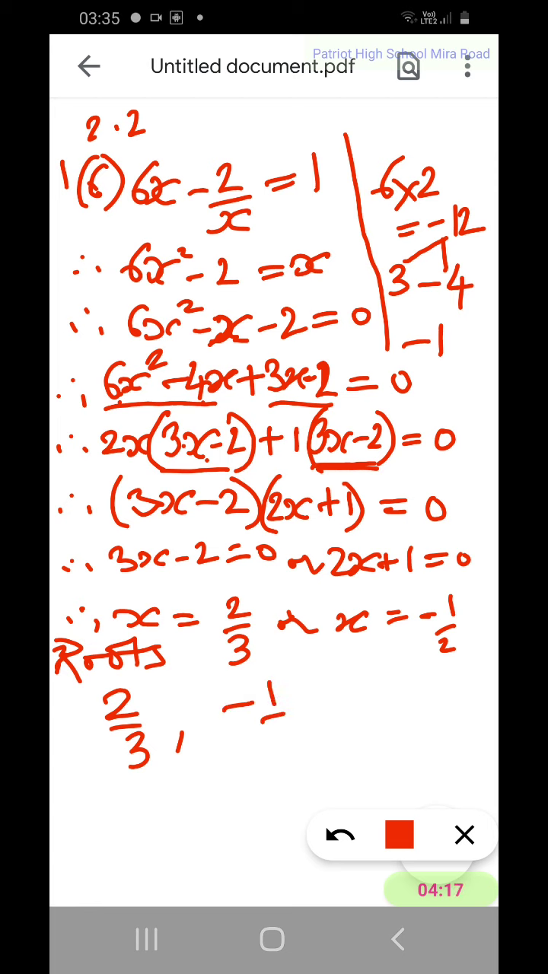